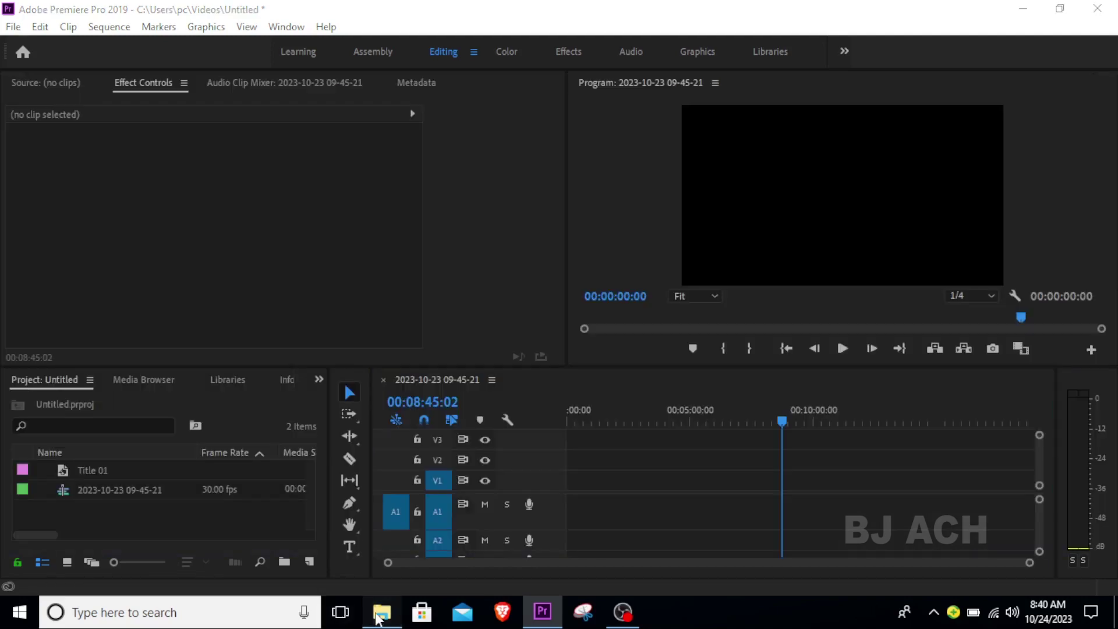
click(381, 612)
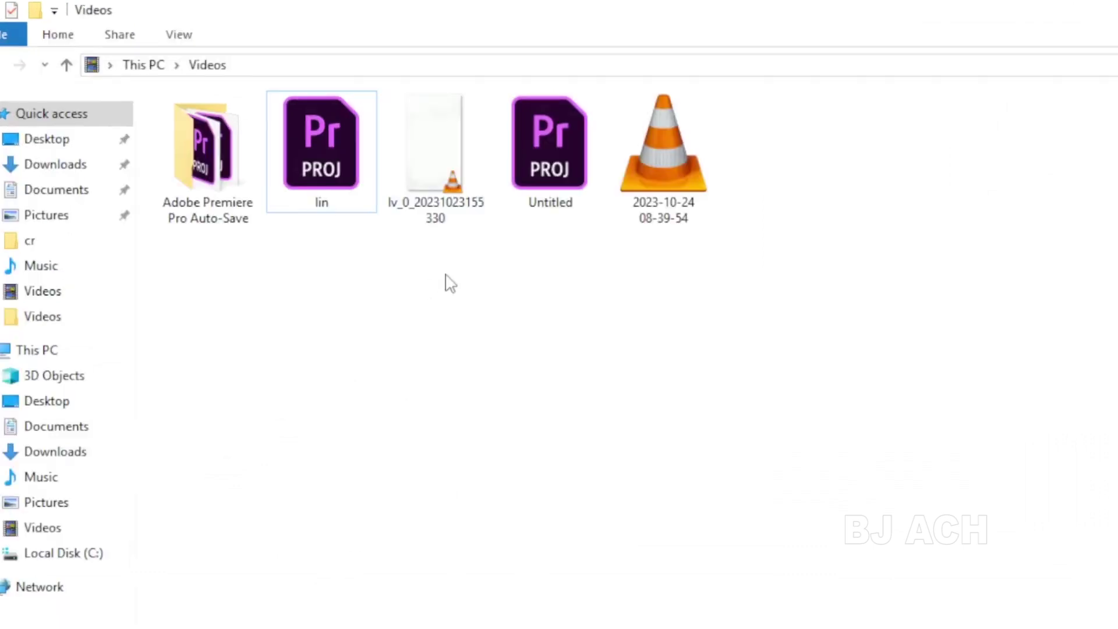
click(447, 181)
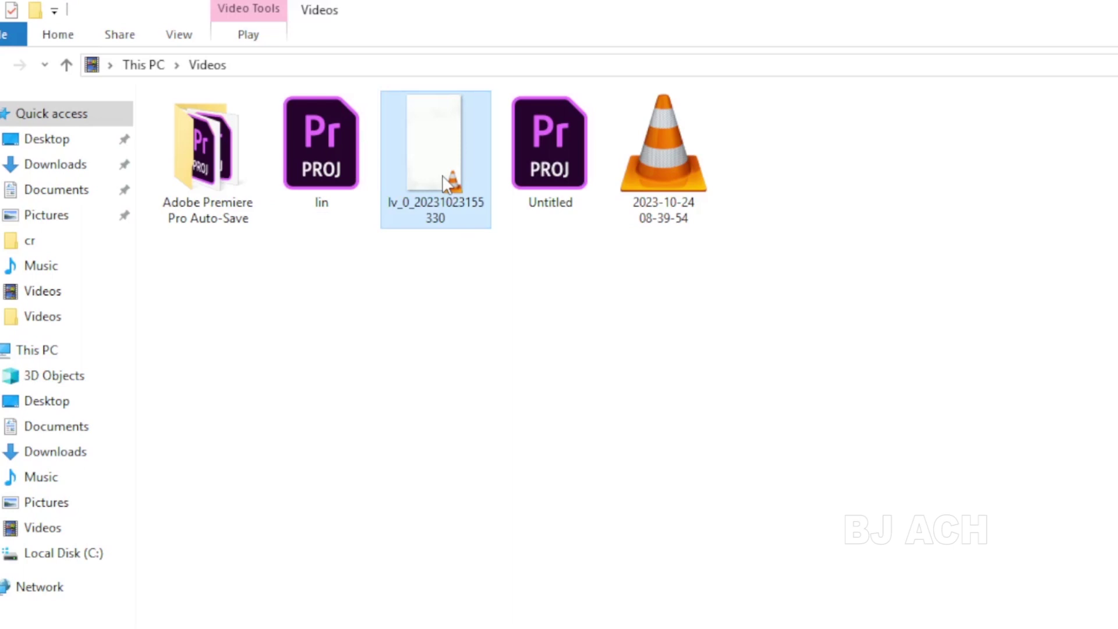
right_click(447, 182)
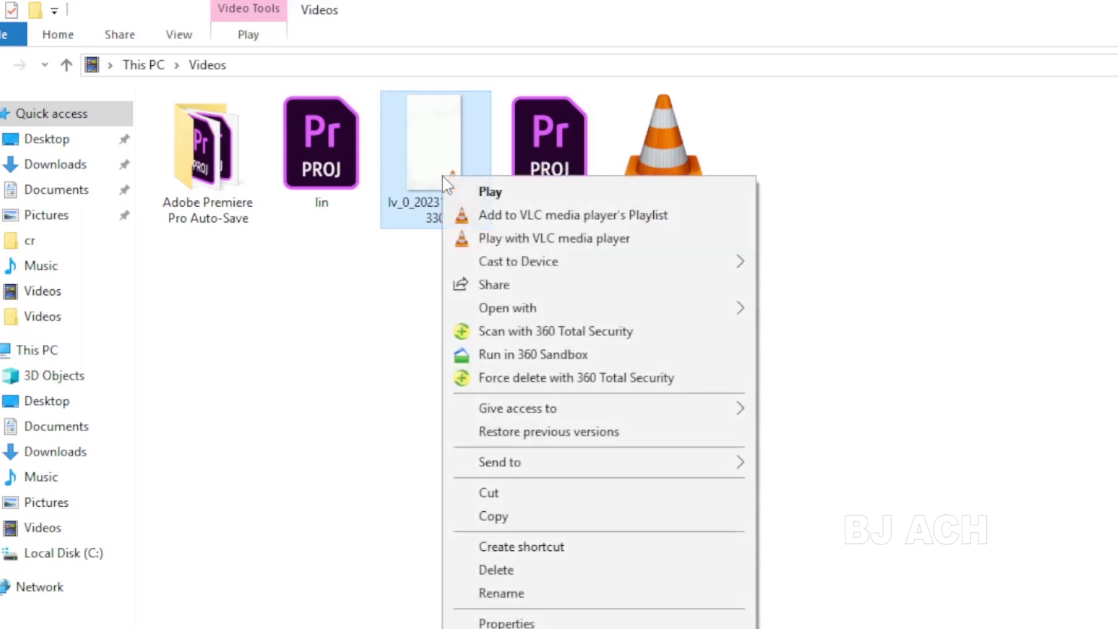
click(354, 278)
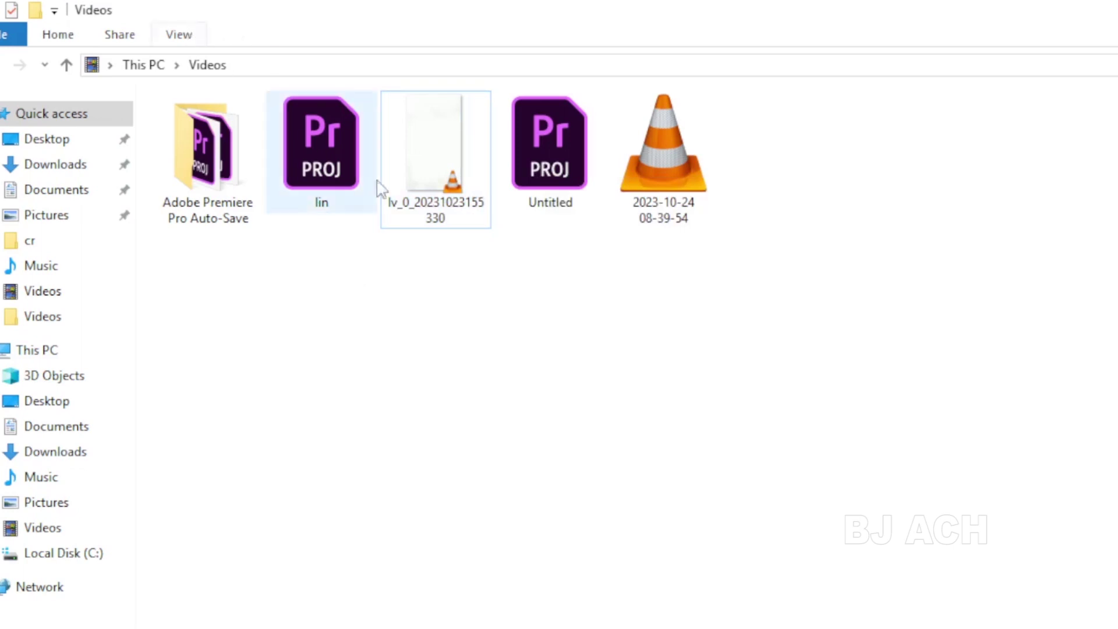
Turn off 'Hide extensions for known file types' in Folder Options and apply it.
click(183, 37)
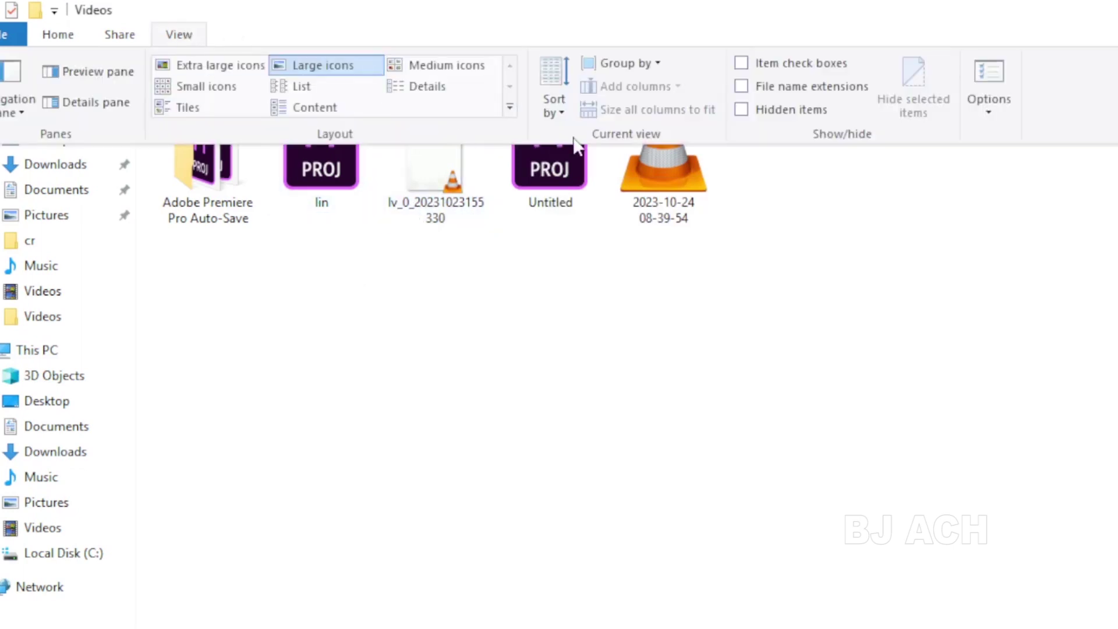
click(991, 81)
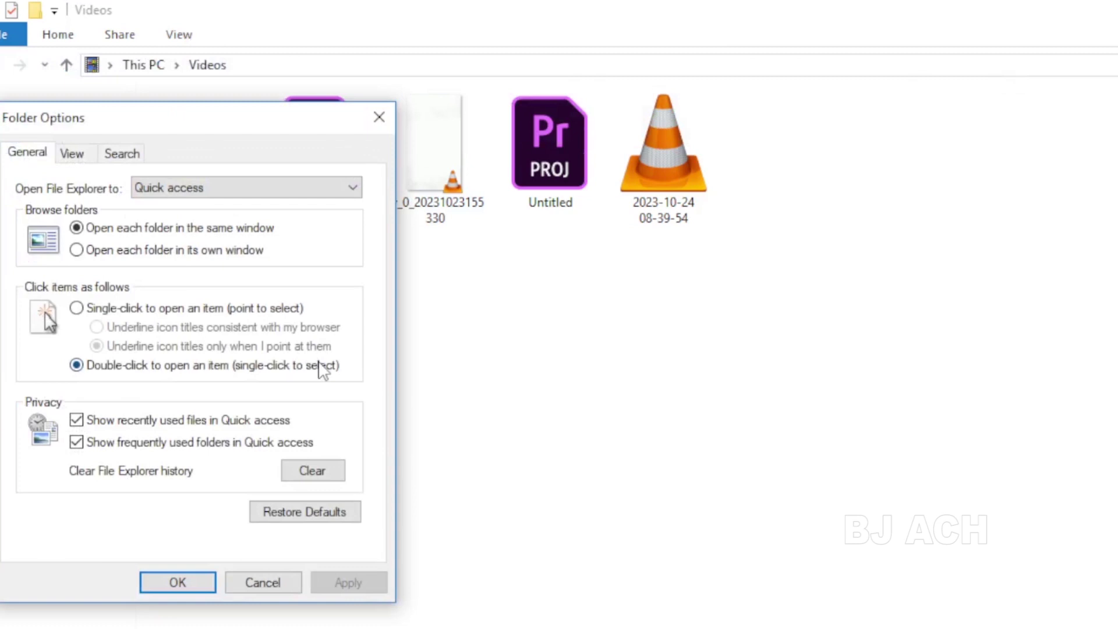
click(74, 156)
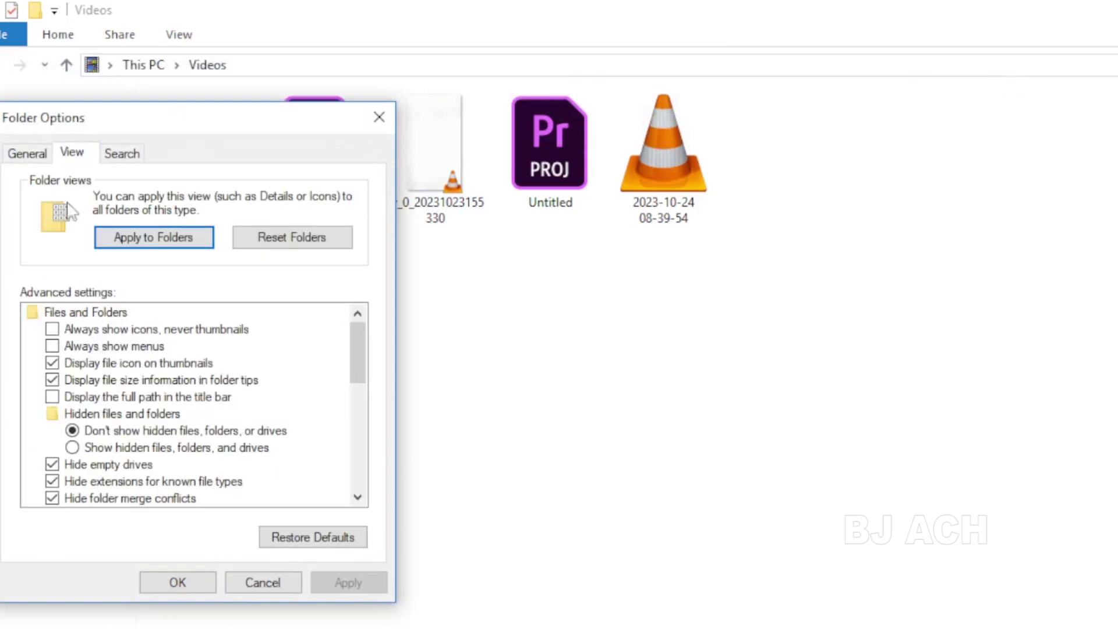
click(86, 481)
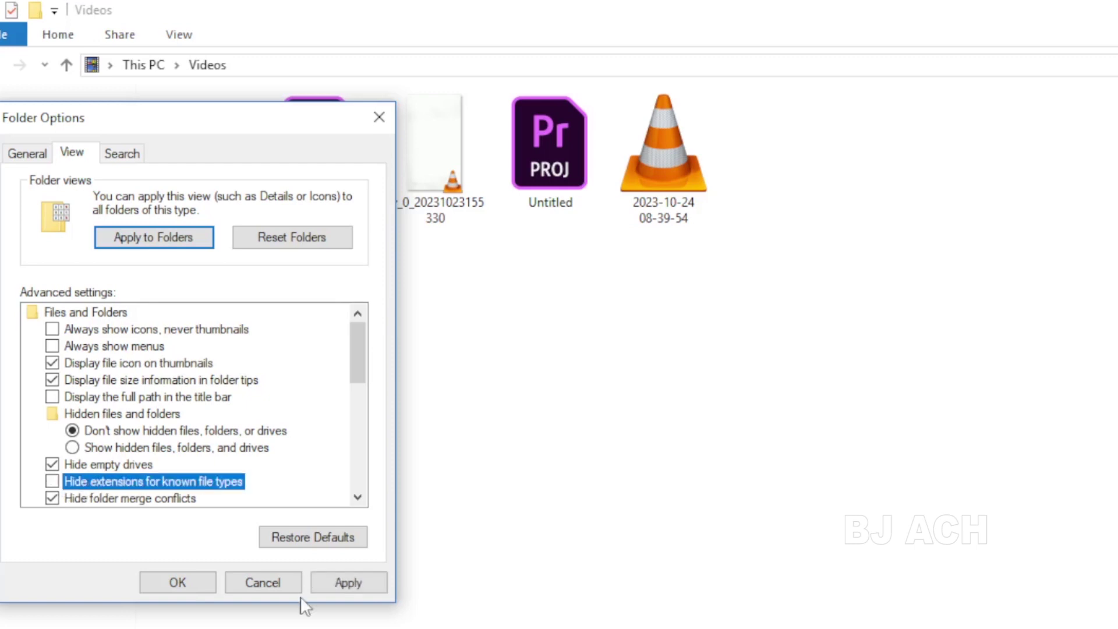
click(326, 585)
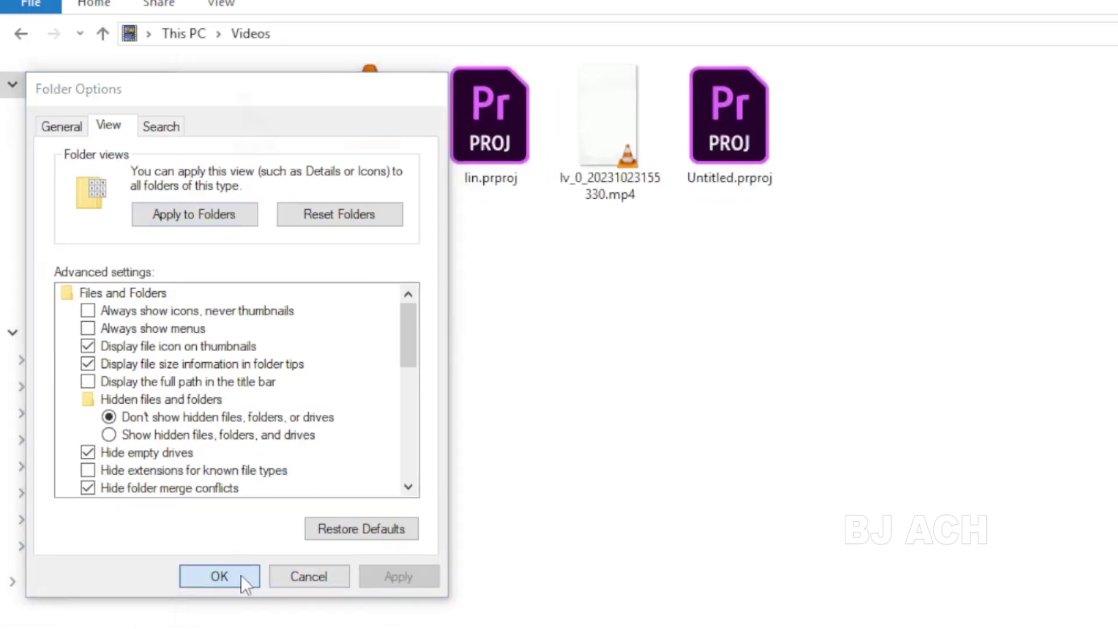
click(243, 586)
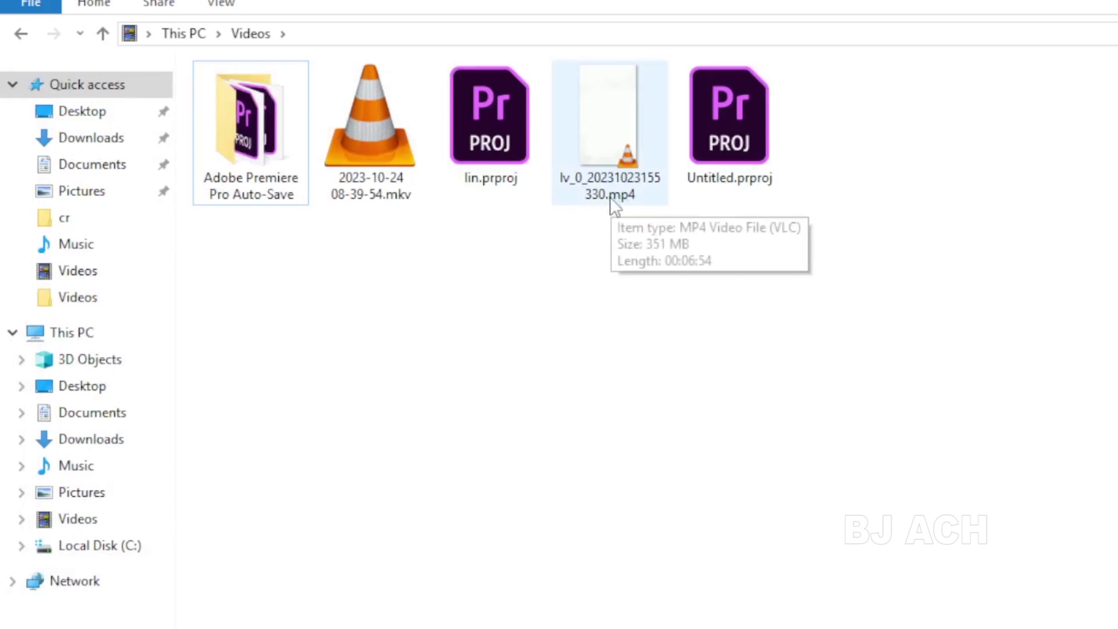
Rename lv_0_20231023155330.mp4 to .mts and accept the extension-change warning.
right_click(615, 173)
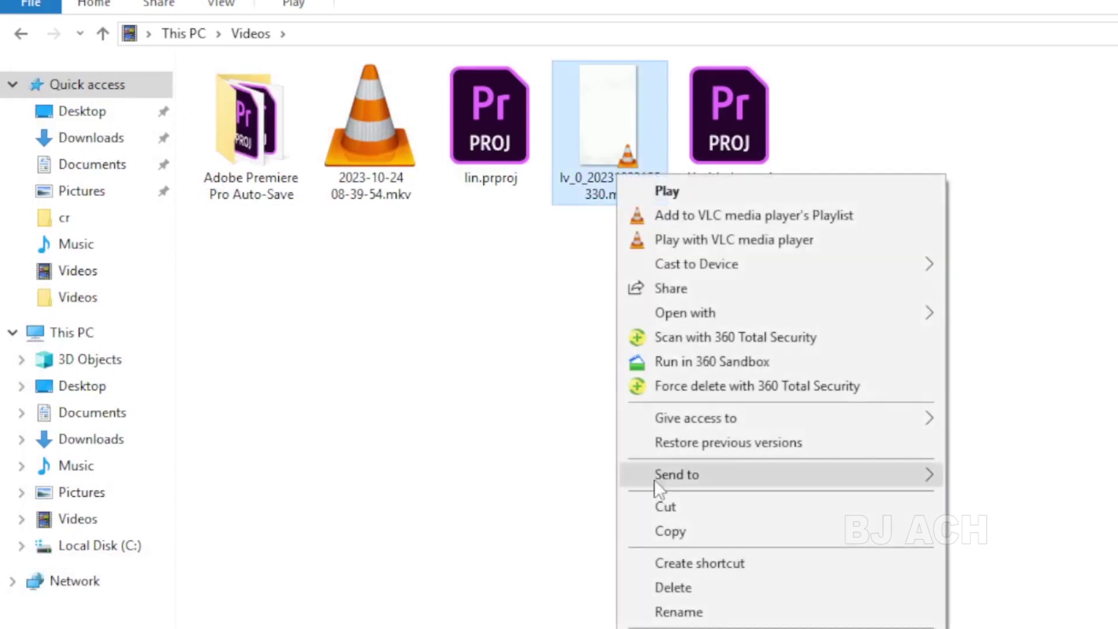
click(665, 611)
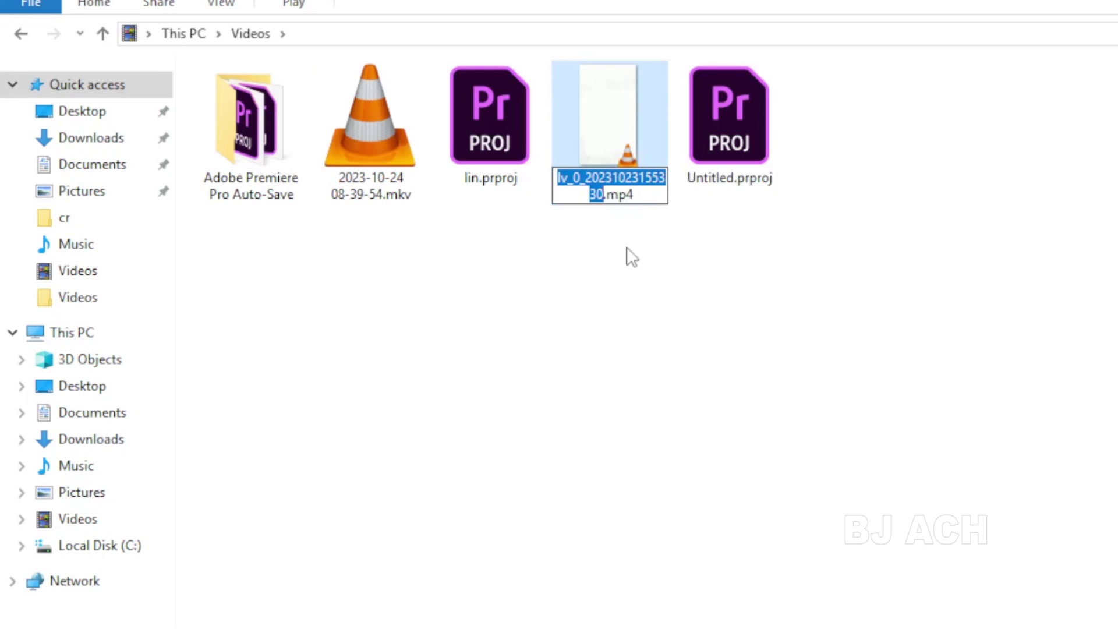
click(639, 199)
key(BackSpace)
key(BackSpace)
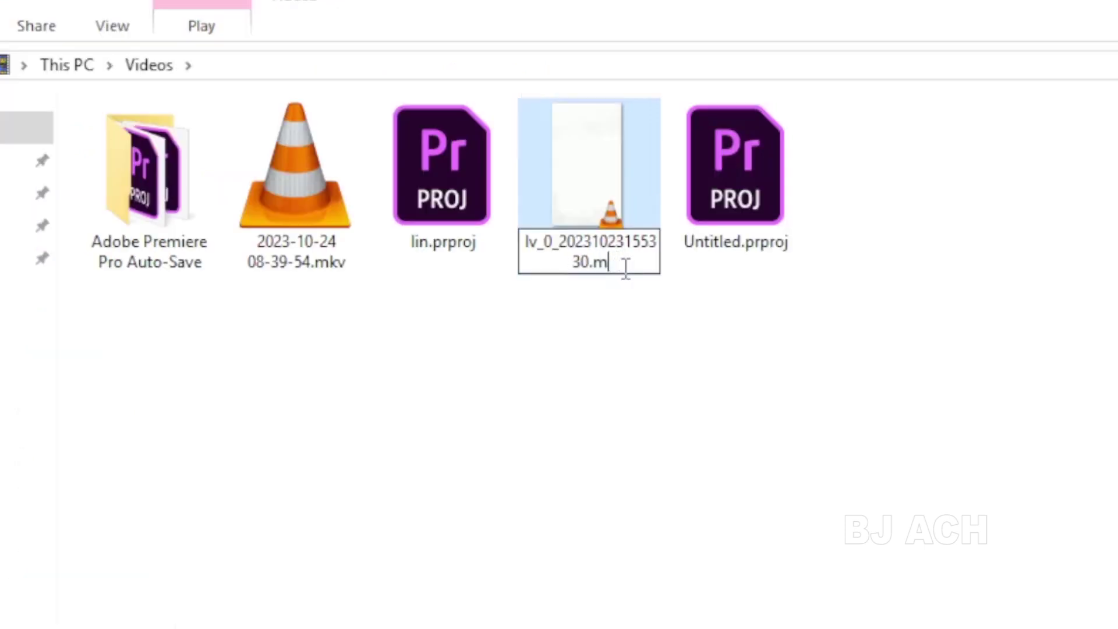
key(BackSpace)
text(mt)
text(s)
key(Return)
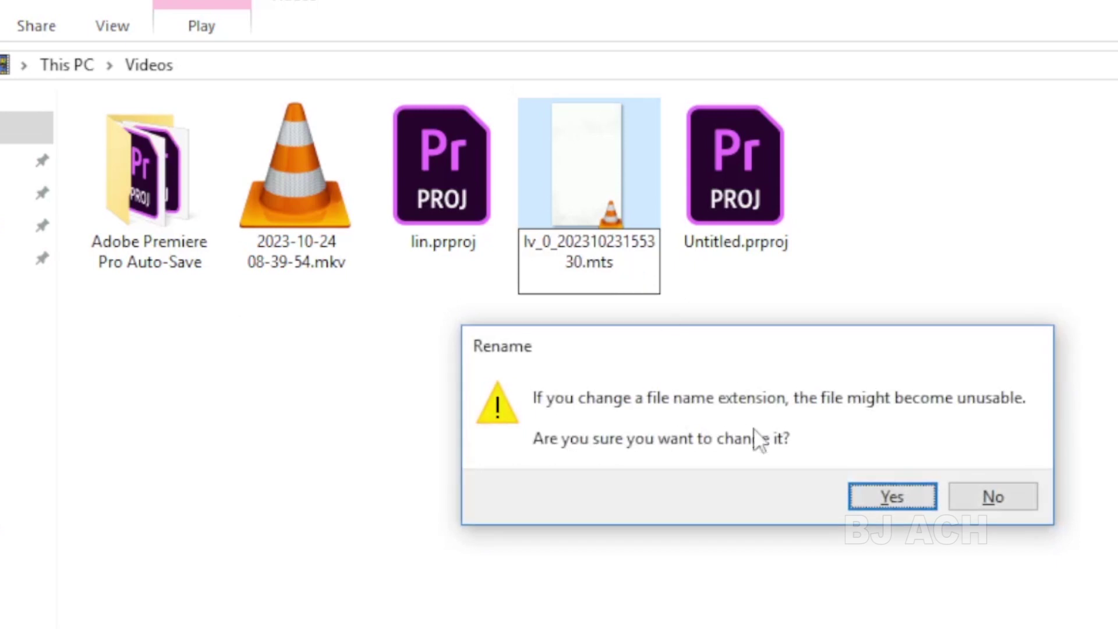
click(859, 496)
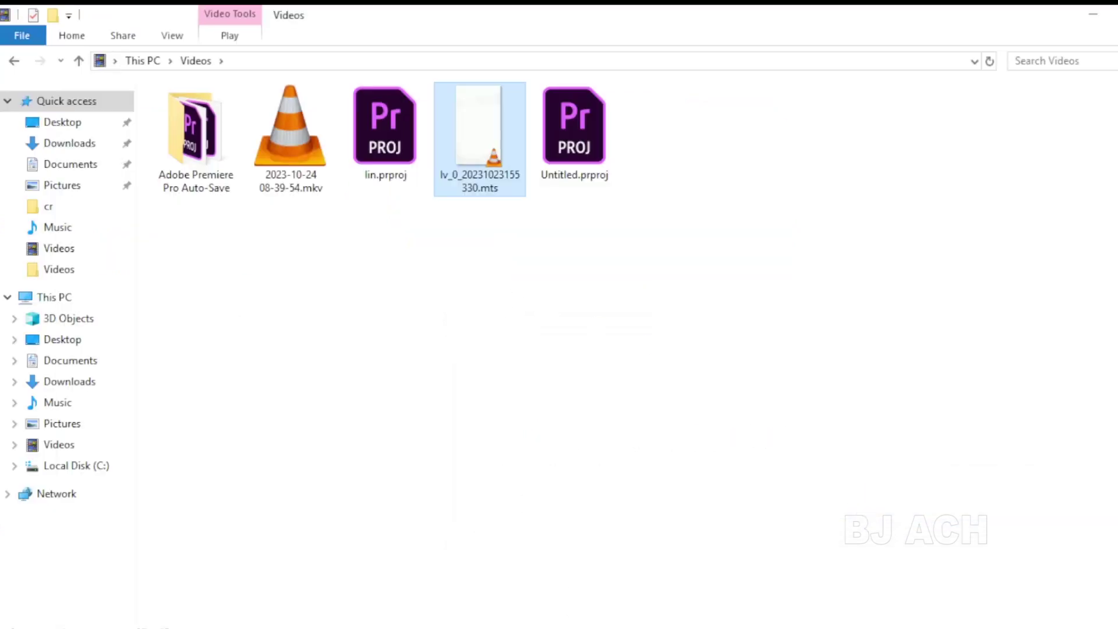
Import the renamed .mts video into the Premiere Pro project.
click(576, 585)
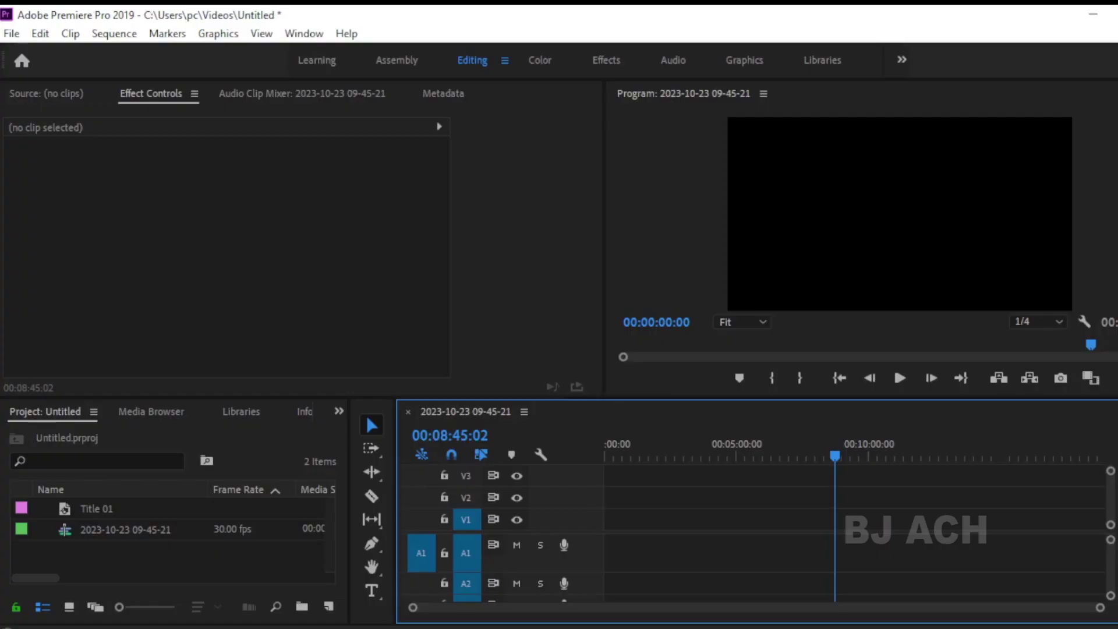
double_click(212, 560)
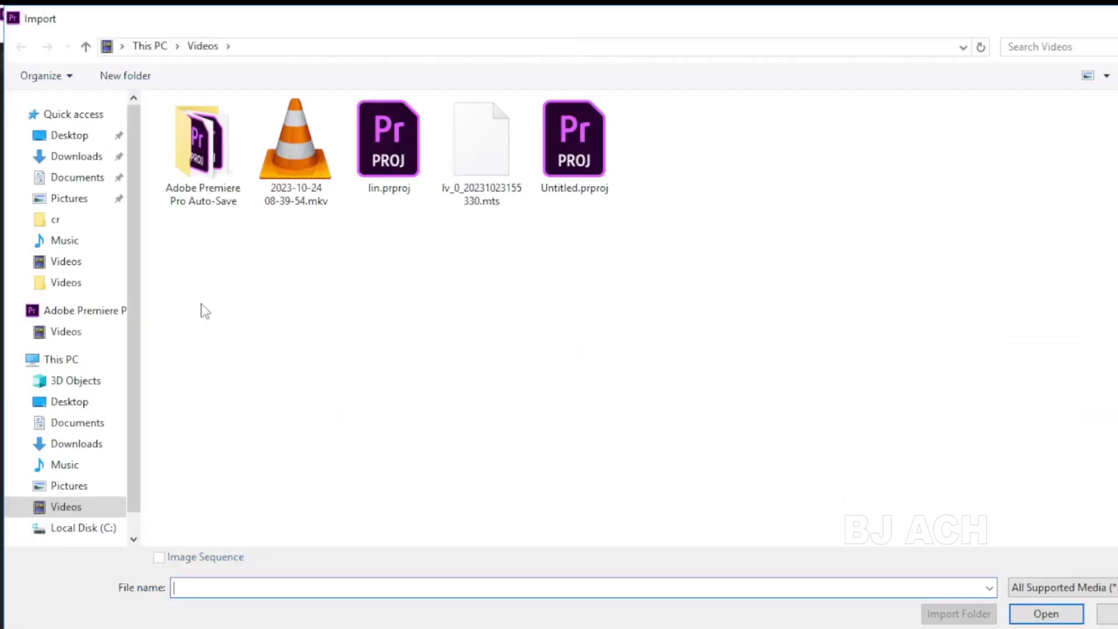
click(483, 167)
double_click(485, 159)
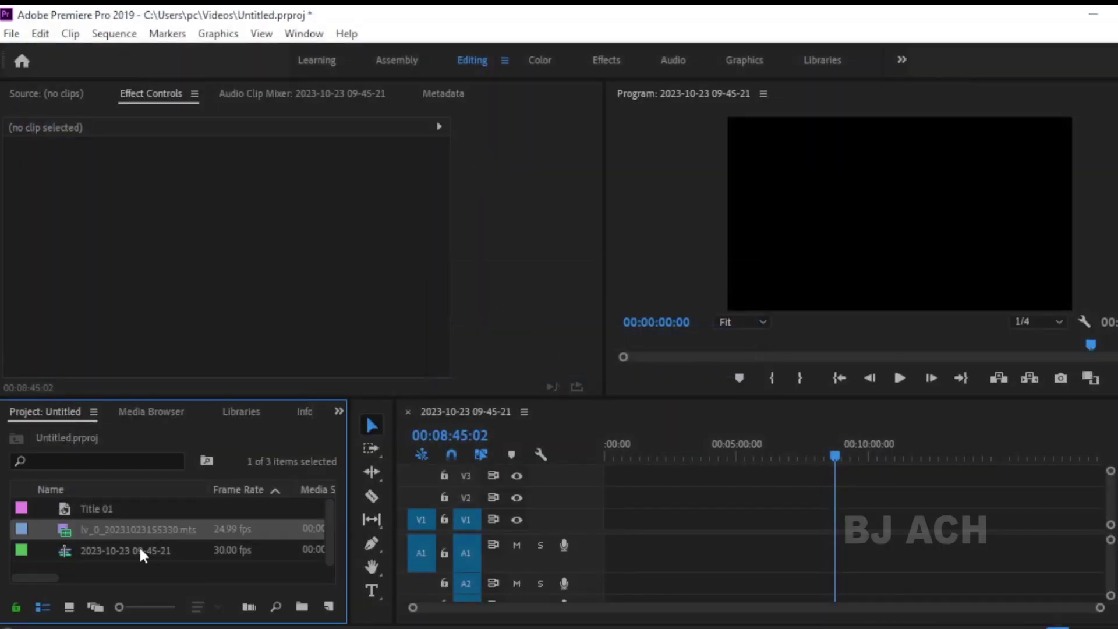
Place the .mts clip at the timeline start, matching the sequence to its settings.
drag(136, 538, 537, 511)
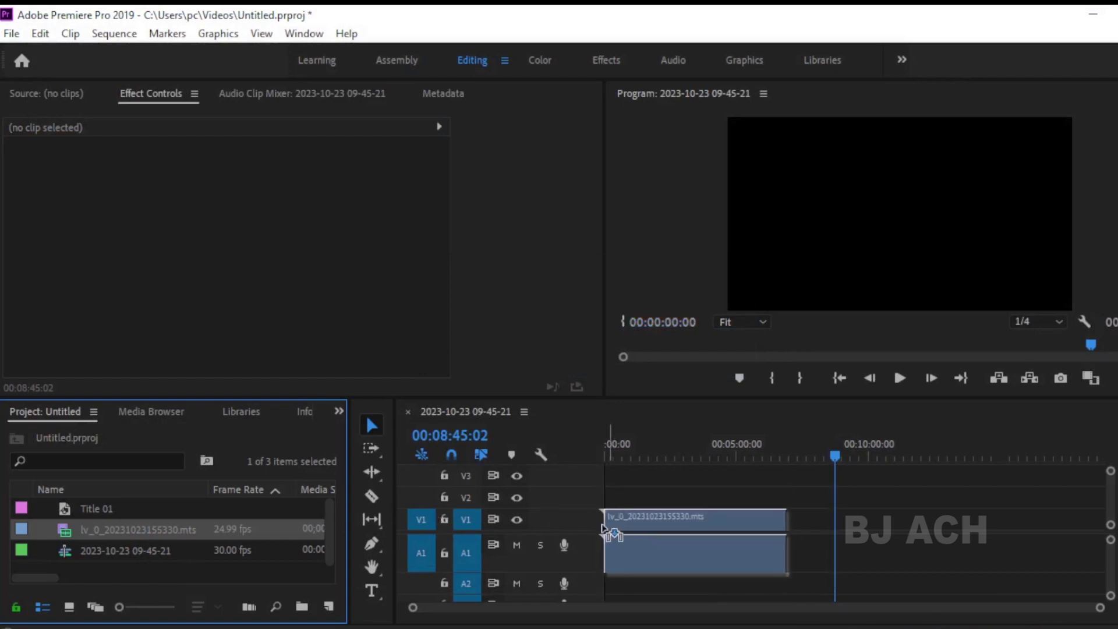
drag(538, 511, 605, 528)
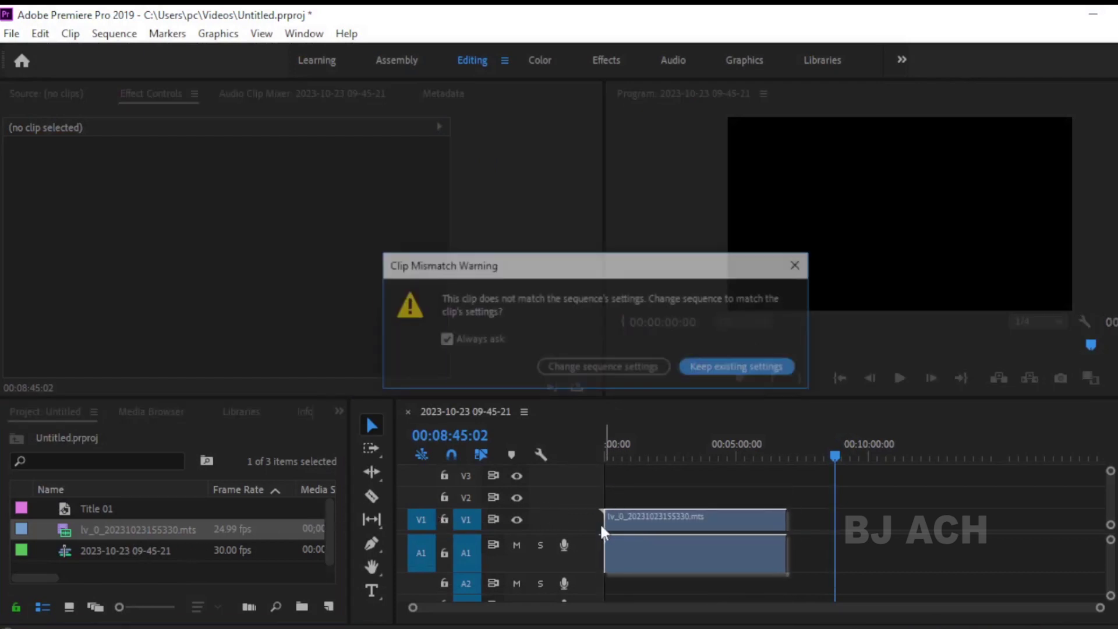
click(655, 370)
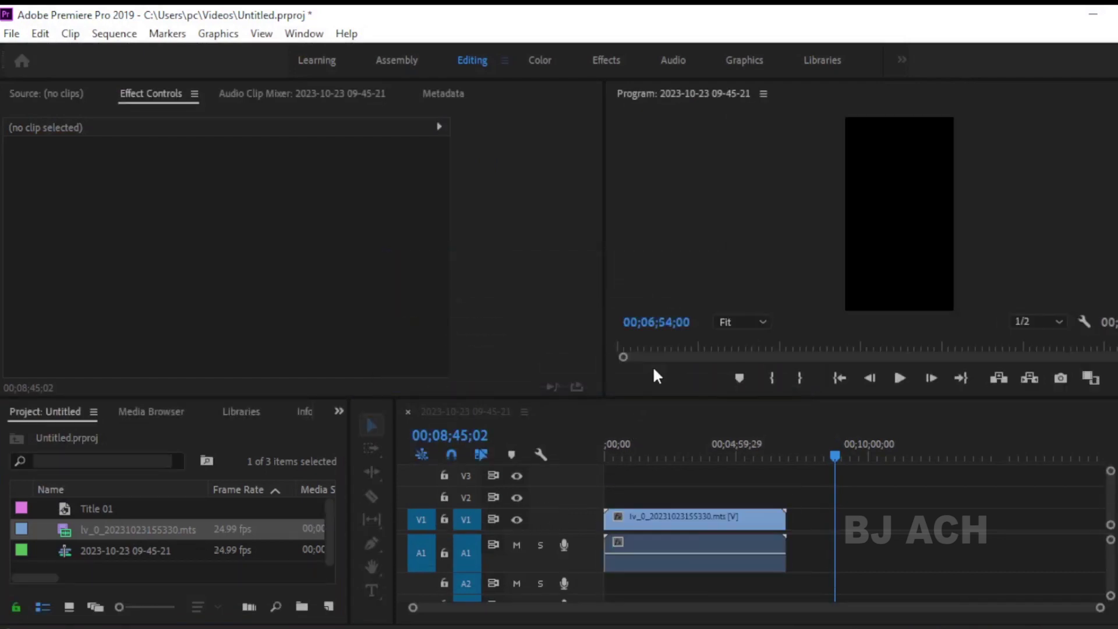
Play the sequence from the start, stop it, then delete the clip.
click(840, 377)
click(900, 378)
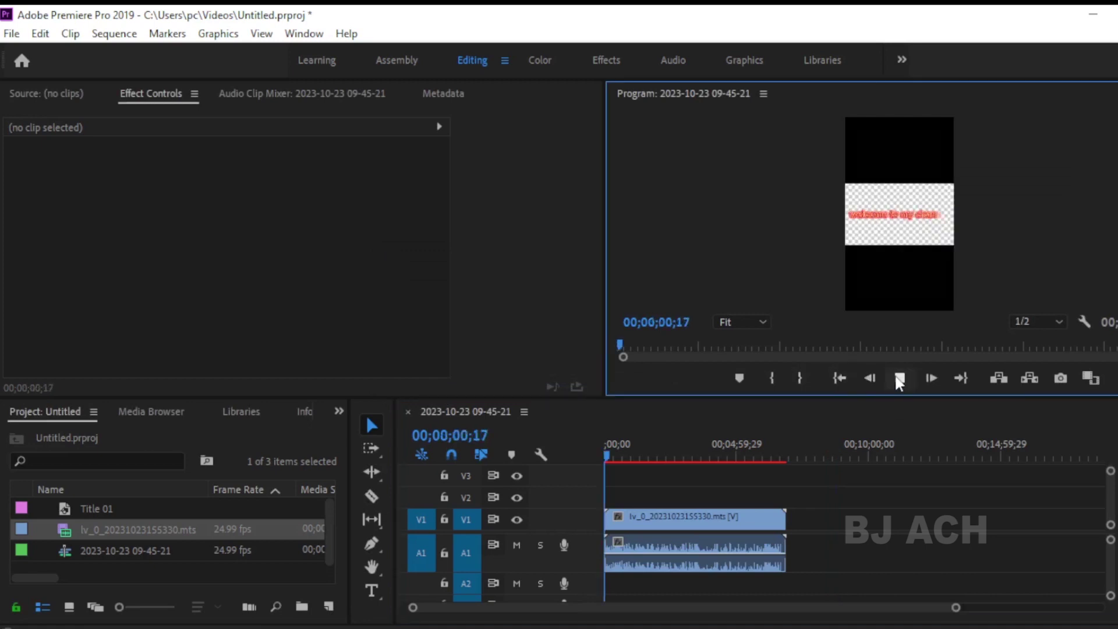
click(900, 377)
click(726, 495)
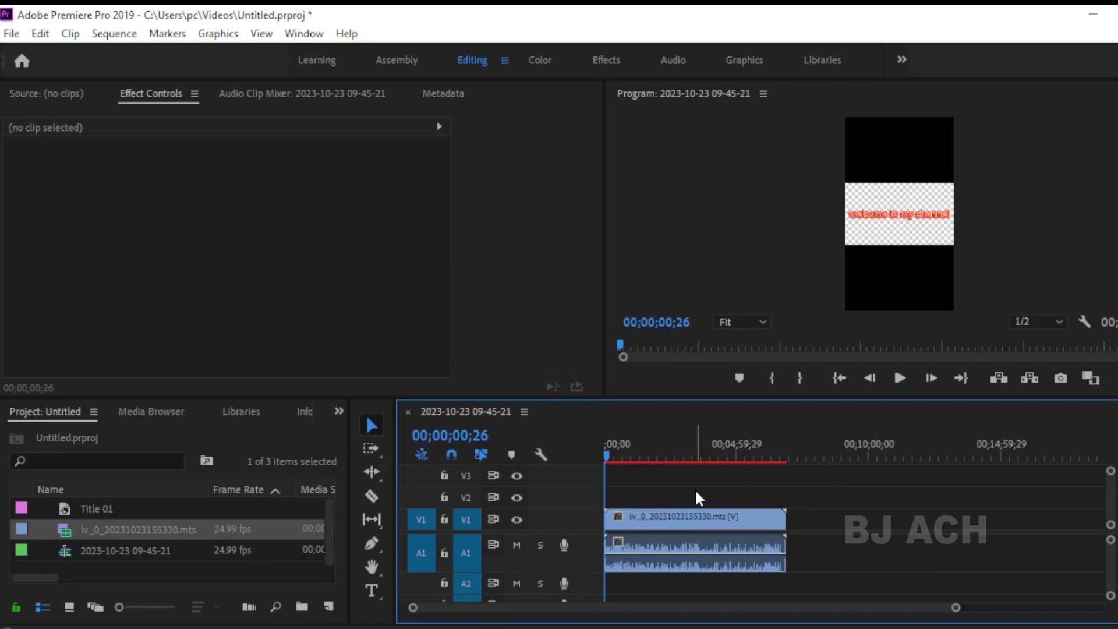
click(725, 521)
key(Delete)
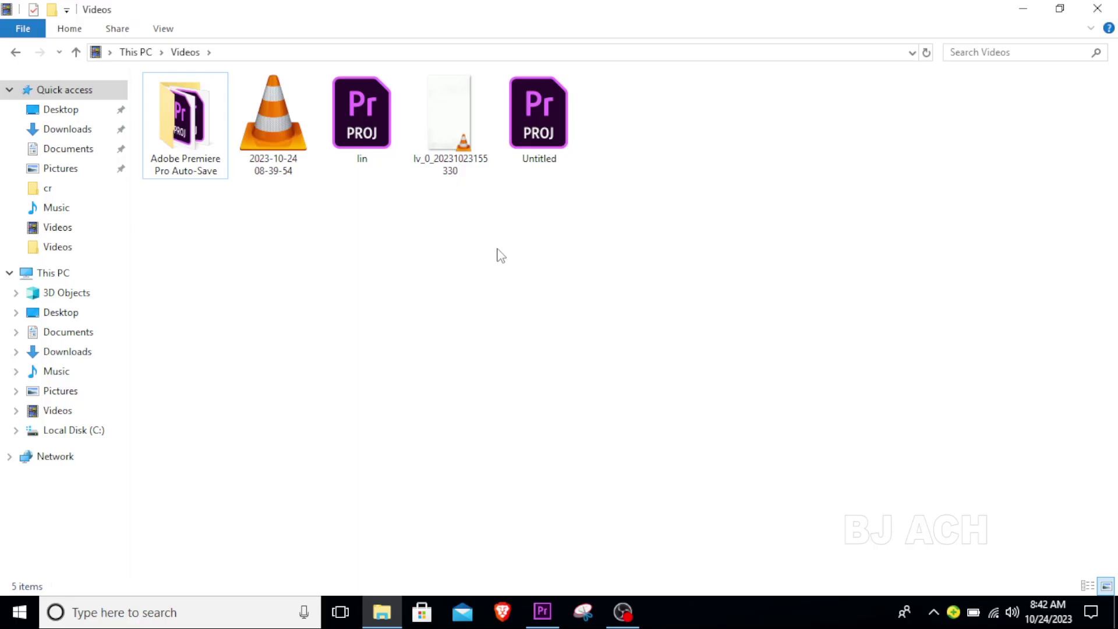
click(461, 138)
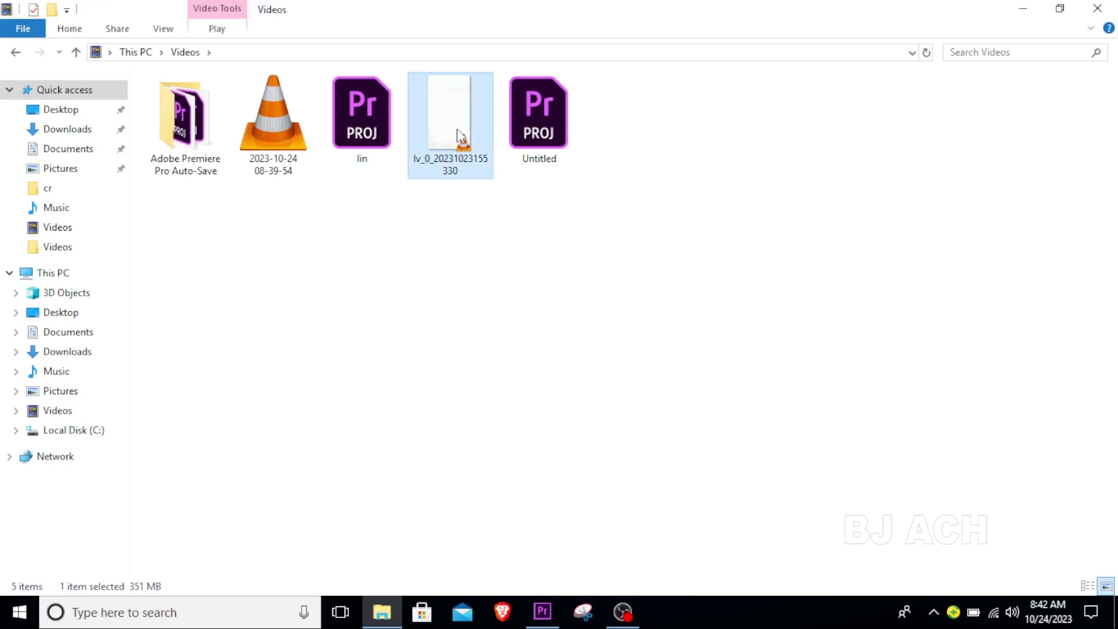
right_click(457, 131)
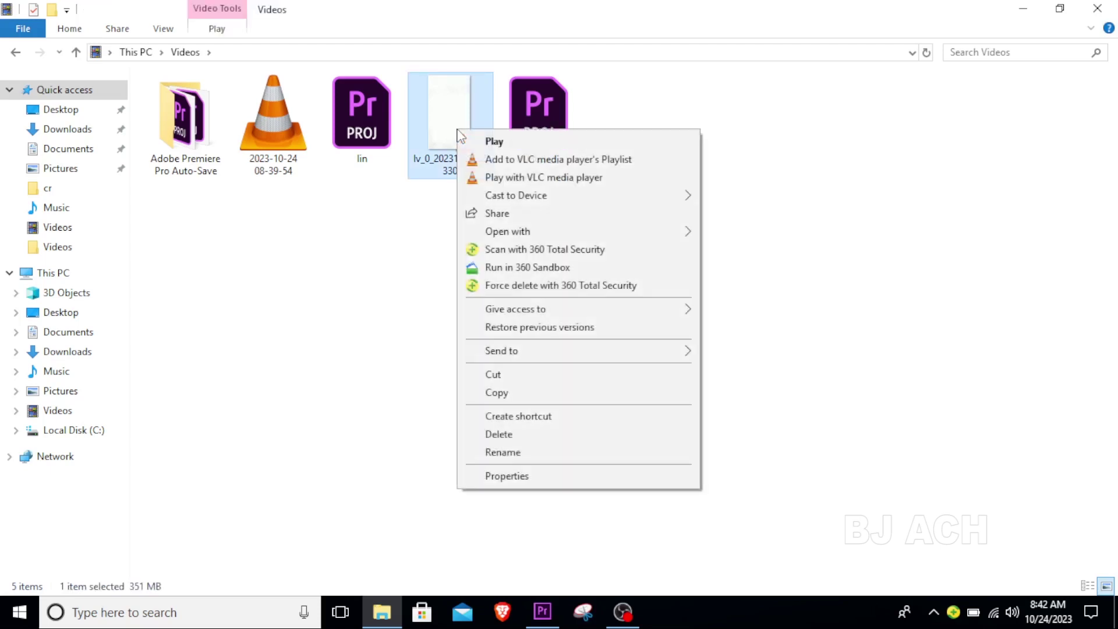
click(479, 394)
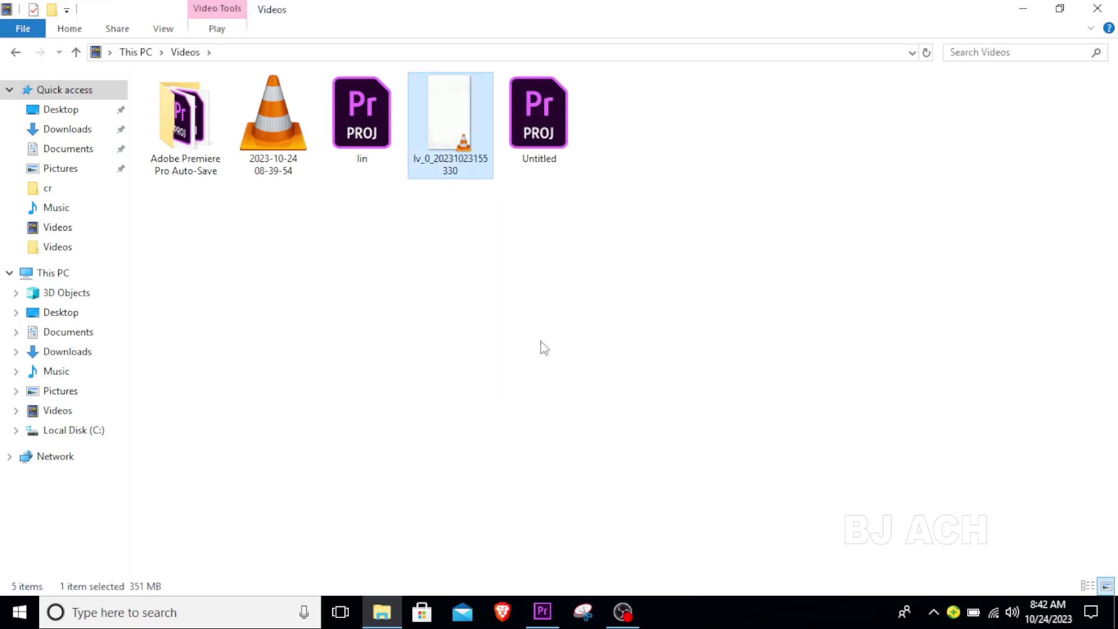
Cancel Premiere's Link Media prompt and paste the video onto the Desktop.
click(1009, 15)
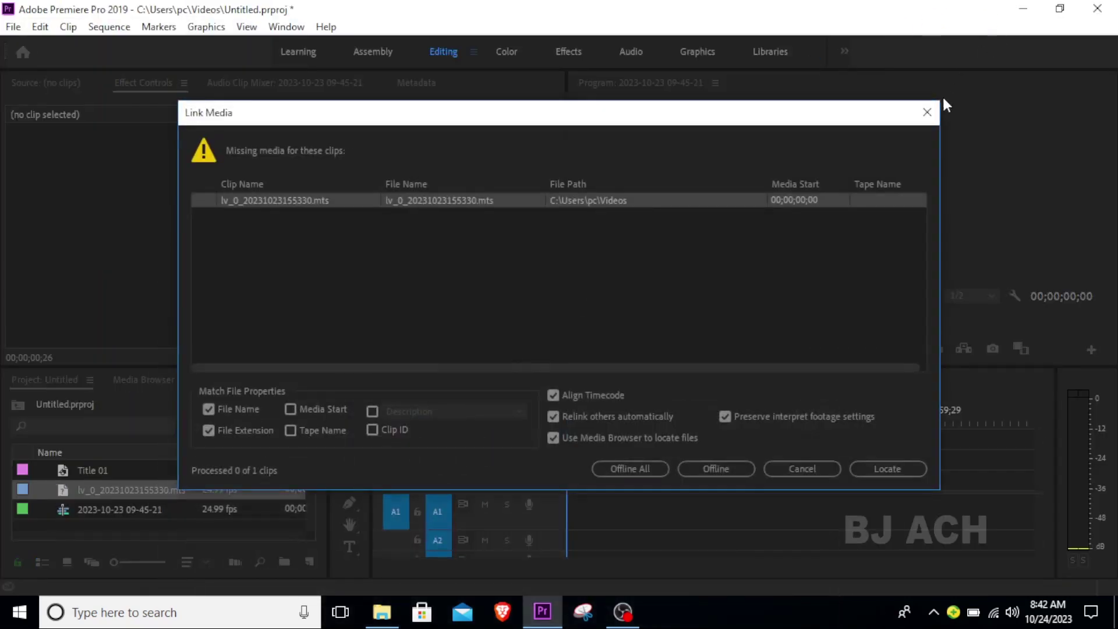
click(927, 112)
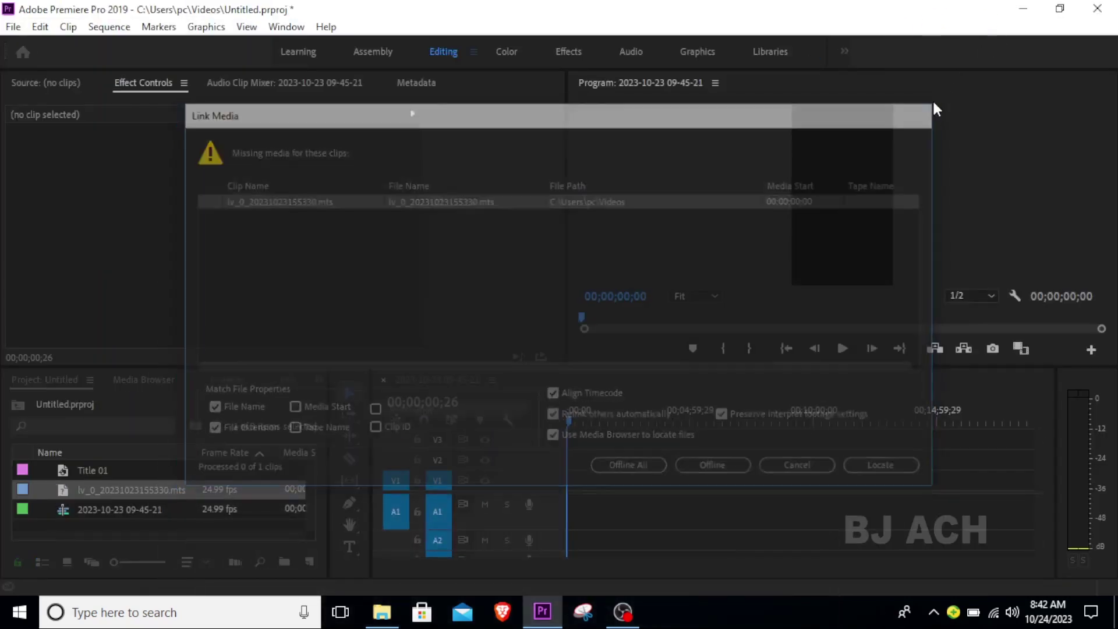
click(1022, 11)
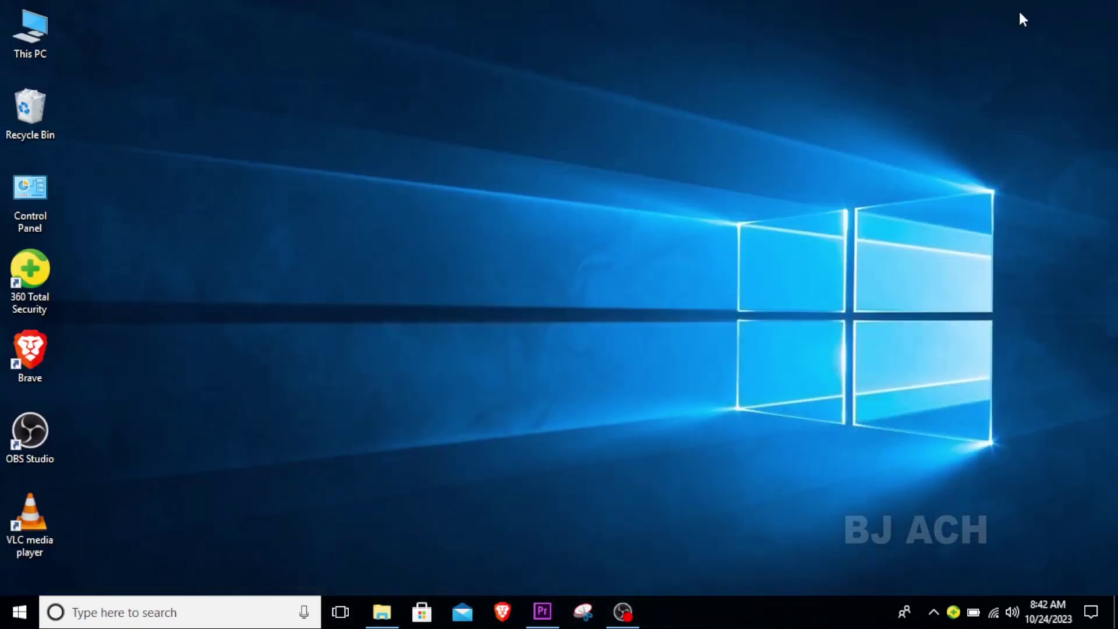
right_click(851, 58)
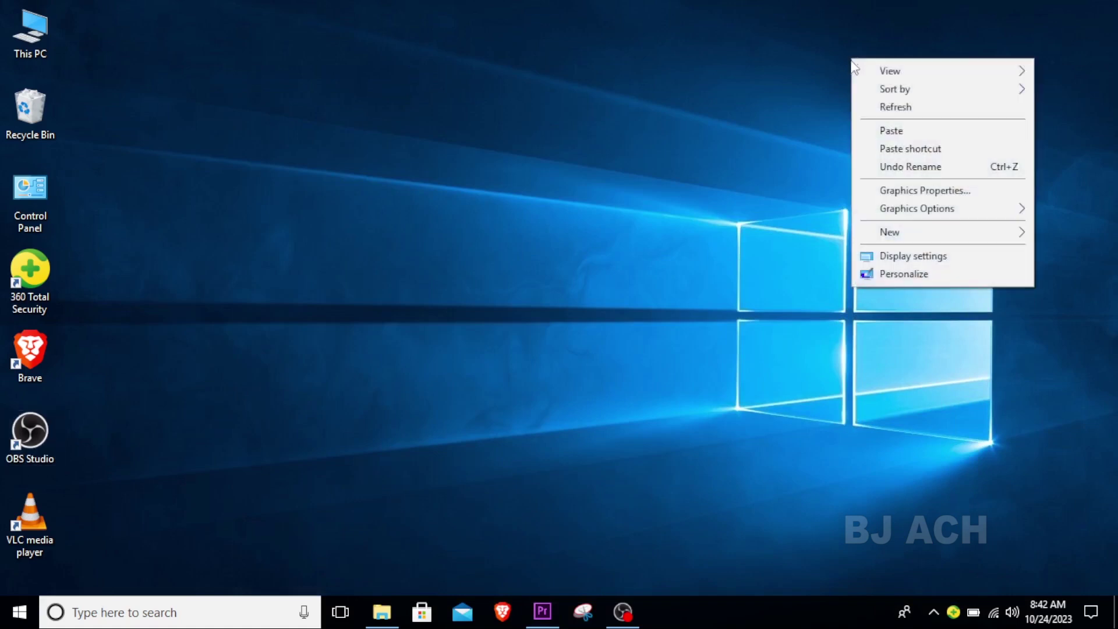
click(870, 132)
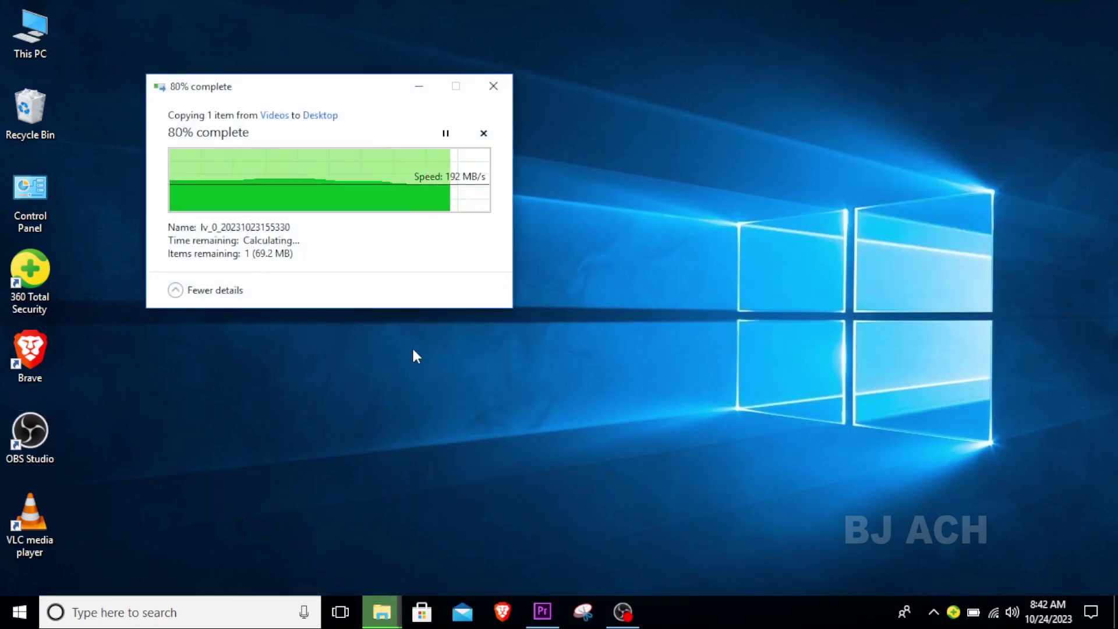
Import the Desktop lv_0_20231023155330.mp4, drop it on V1/A1, and play it.
click(542, 609)
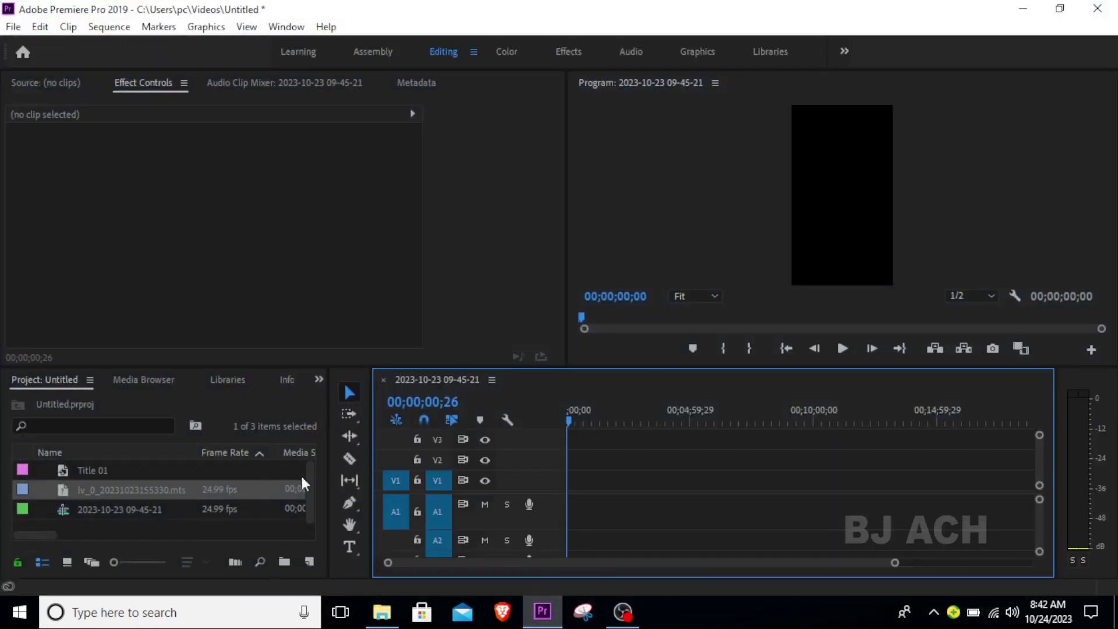
double_click(67, 532)
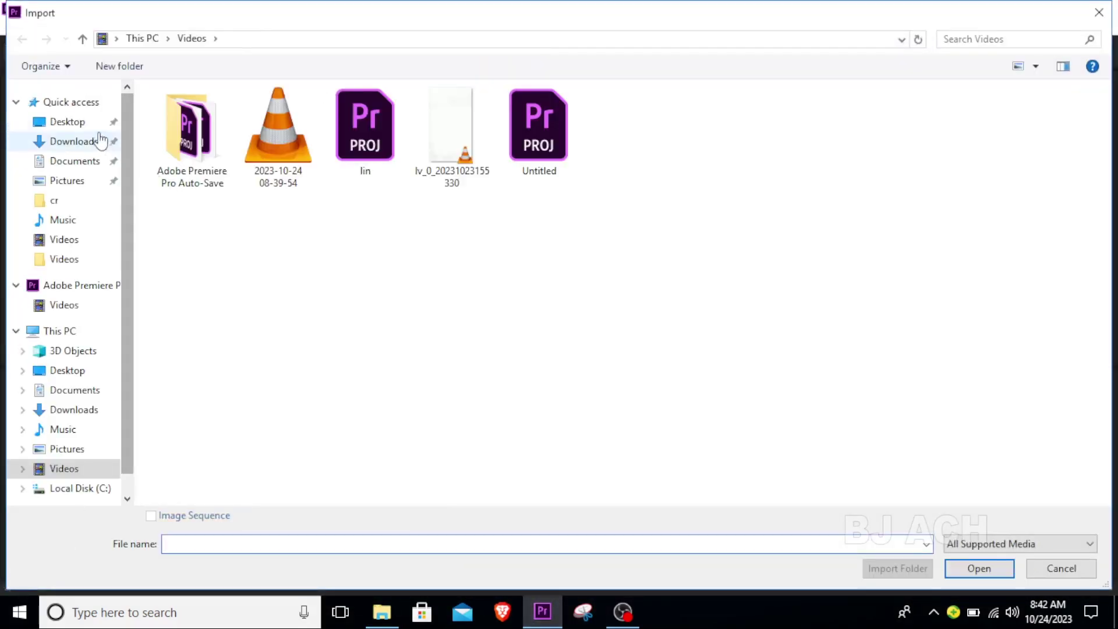
click(87, 125)
double_click(203, 155)
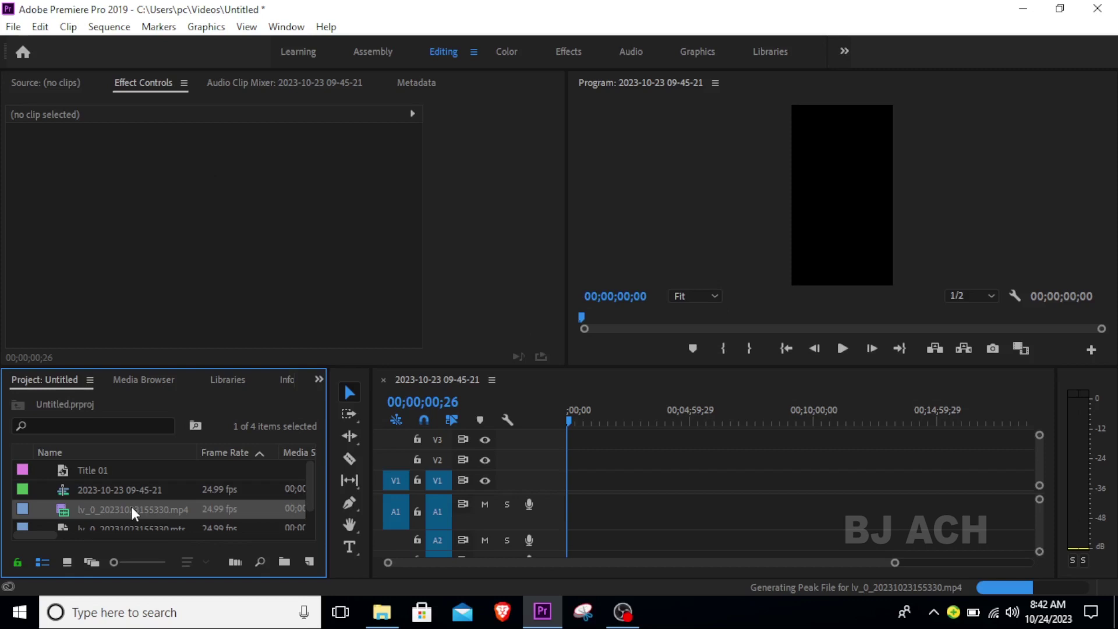
mouse_move(132, 507)
mouse_down()
mouse_move(418, 481)
mouse_move(508, 494)
mouse_up()
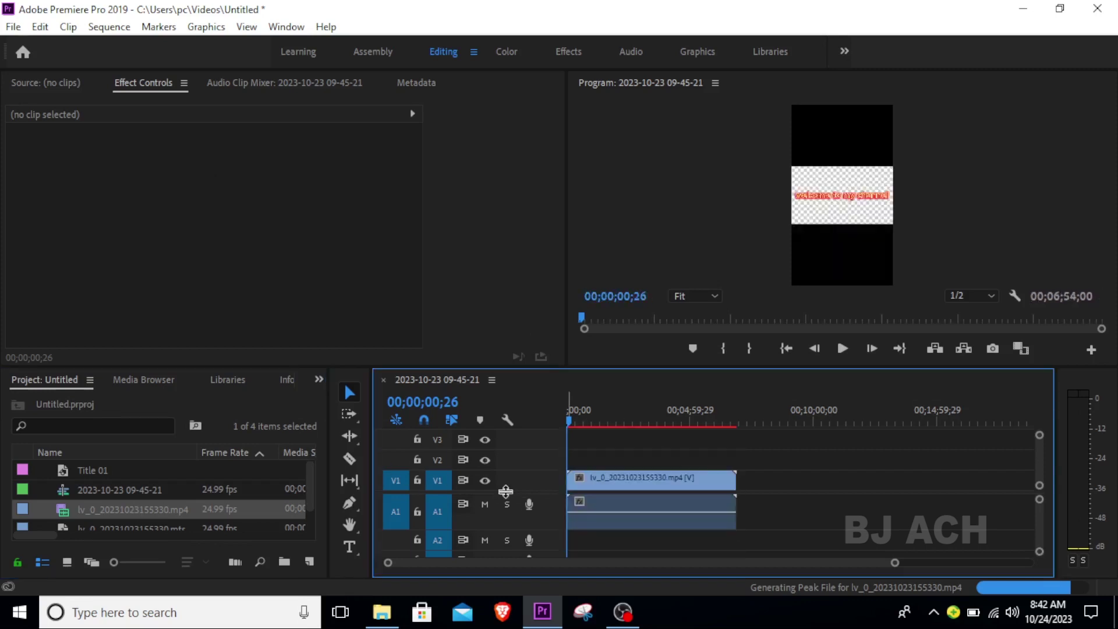
click(844, 350)
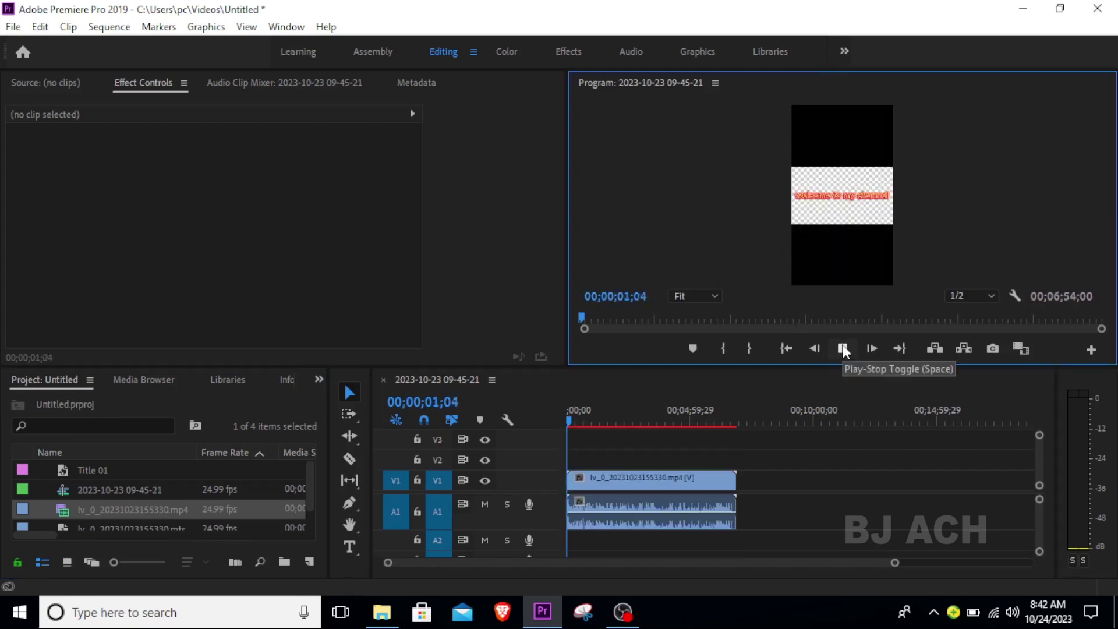